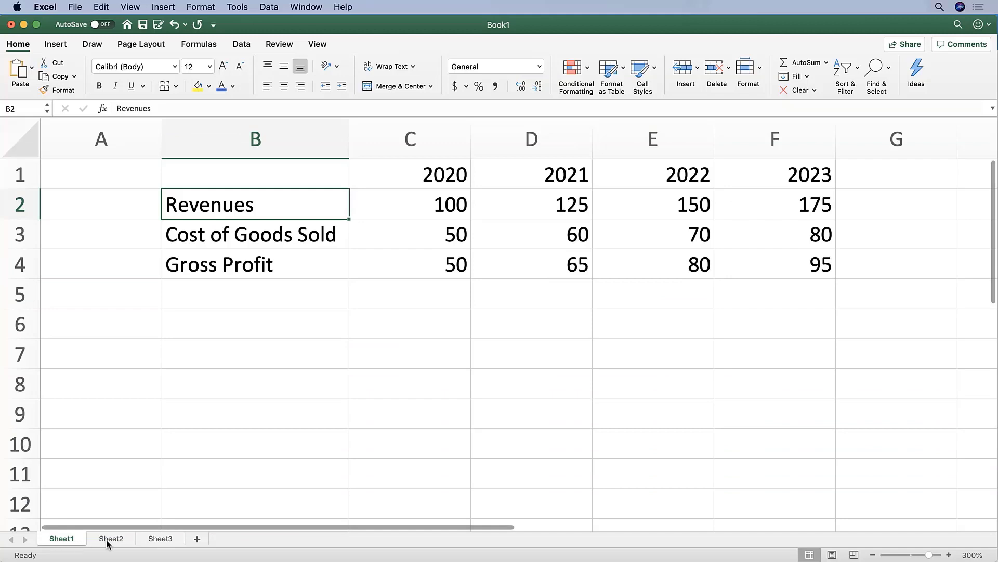
Show Sheet2's income statement of Revenues, Cost of Goods Sold and Gross Profit for 2020–2023
{"action": "left_click", "coordinate": [109, 539]}
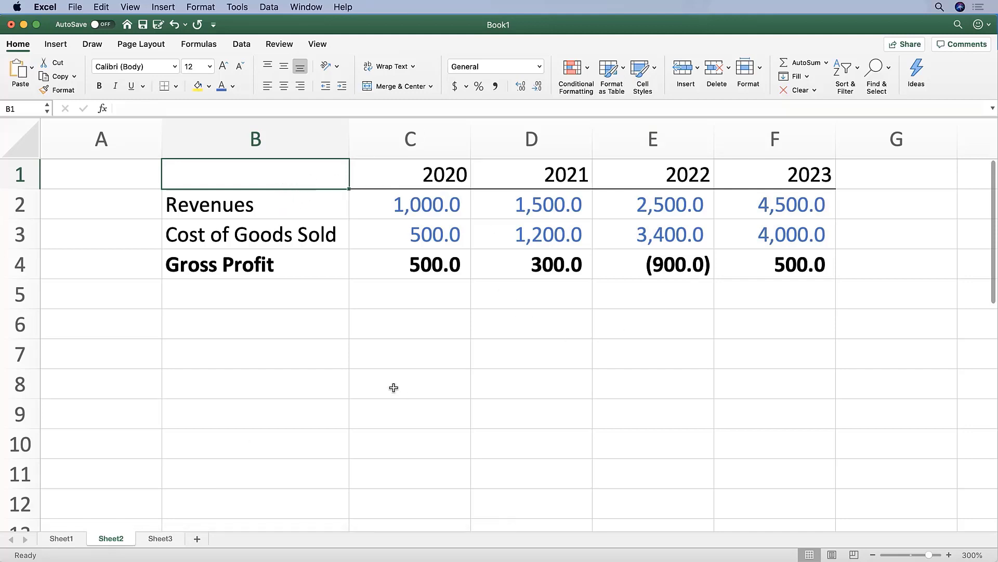
Look over the empty Sheet3 and Sheet2's row labels and year headers before copying
{"action": "left_click", "coordinate": [158, 540]}
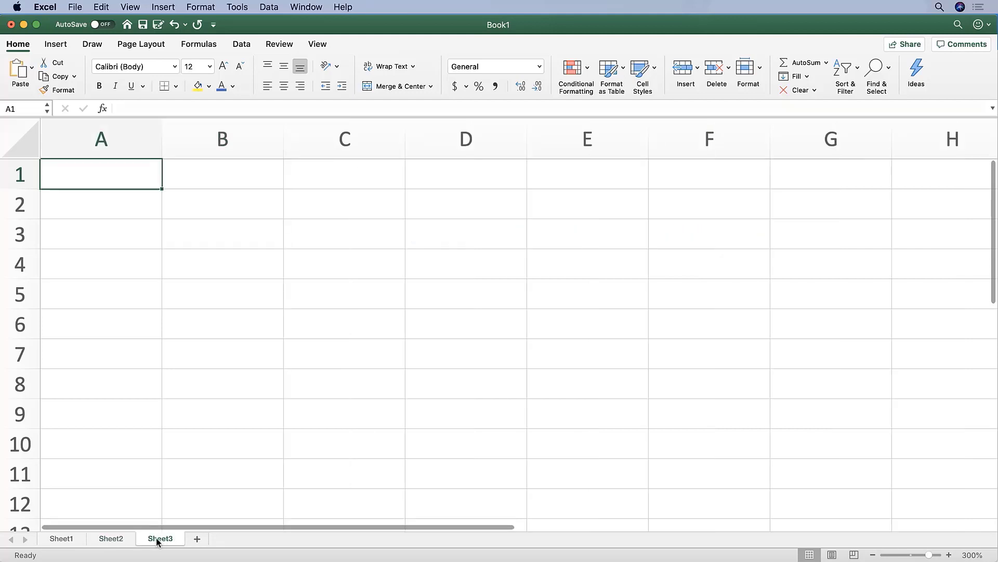
{"action": "left_click", "coordinate": [125, 538]}
{"action": "mouse_move", "coordinate": [258, 175]}
{"action": "left_mouse_down"}
{"action": "mouse_move", "coordinate": [271, 295]}
{"action": "mouse_move", "coordinate": [272, 265]}
{"action": "left_mouse_up"}
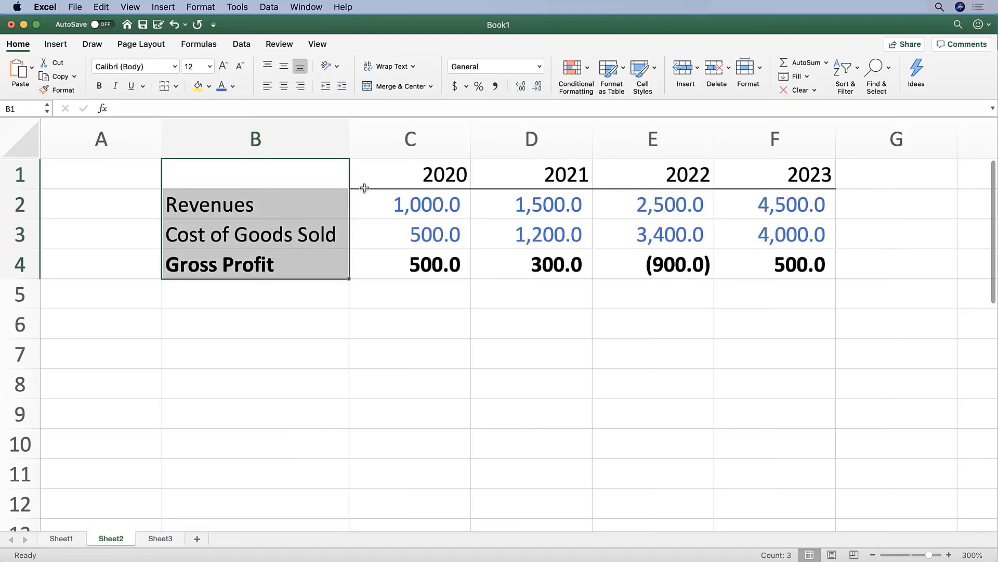
{"action": "left_click_drag", "start_coordinate": [410, 174], "coordinate": [795, 175]}
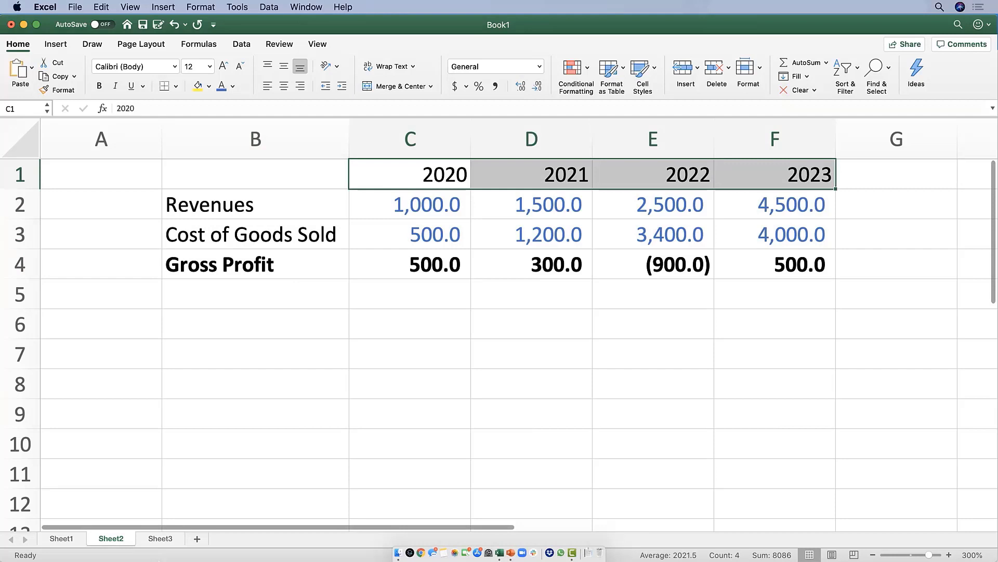
{"action": "left_click", "coordinate": [265, 294]}
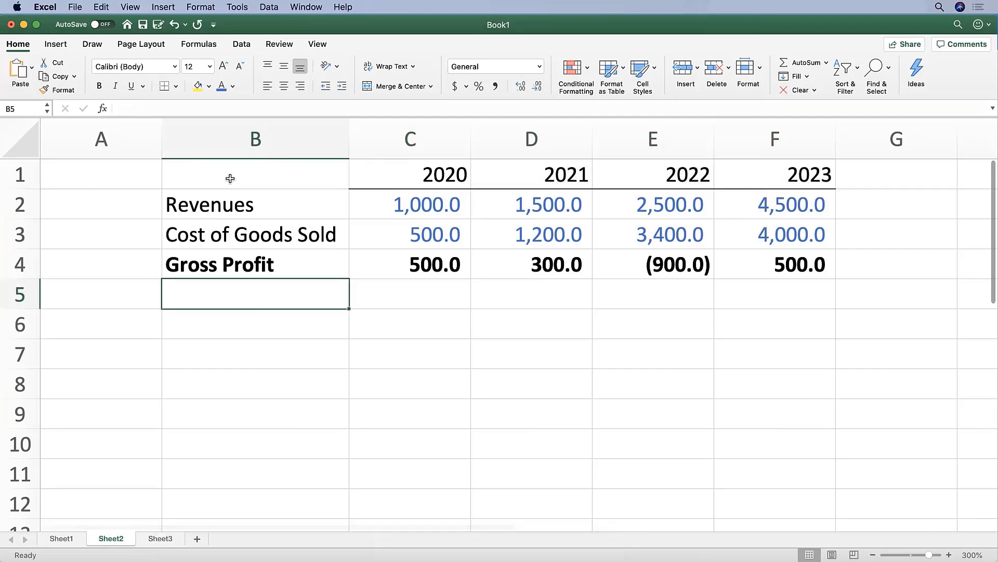
Copy the Revenues, Cost of Goods Sold and Gross Profit labels from Sheet2 B2:B4
{"action": "left_click", "coordinate": [230, 205]}
{"action": "key", "text": "Up"}
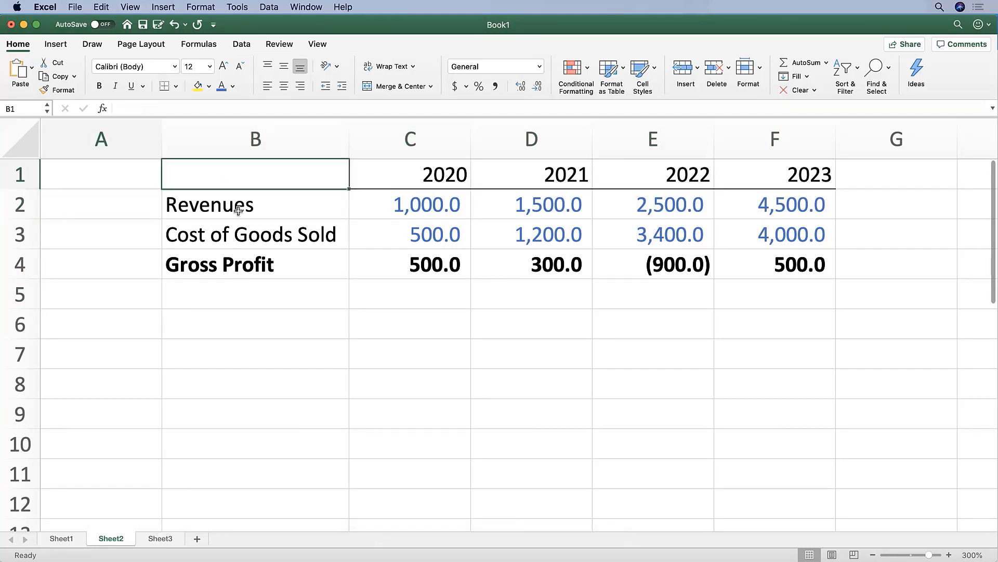
{"action": "left_click", "coordinate": [237, 212]}
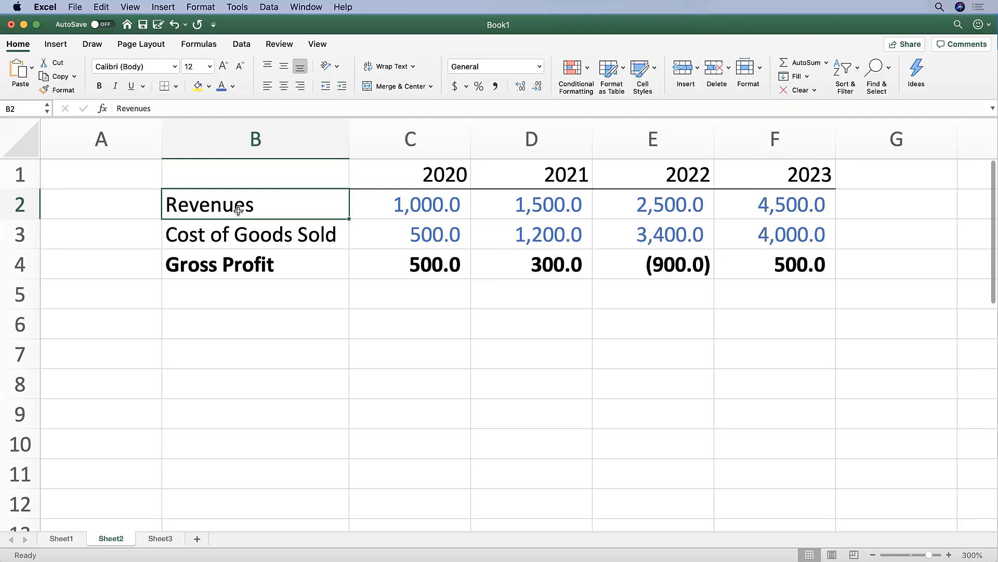
{"action": "key", "text": "shift+Down"}
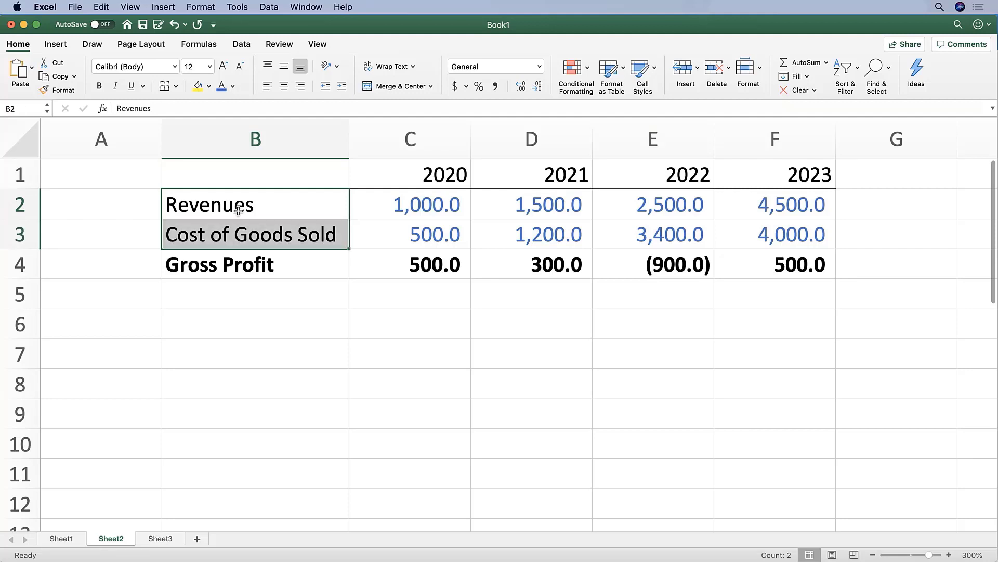
{"action": "key", "text": "shift+Down"}
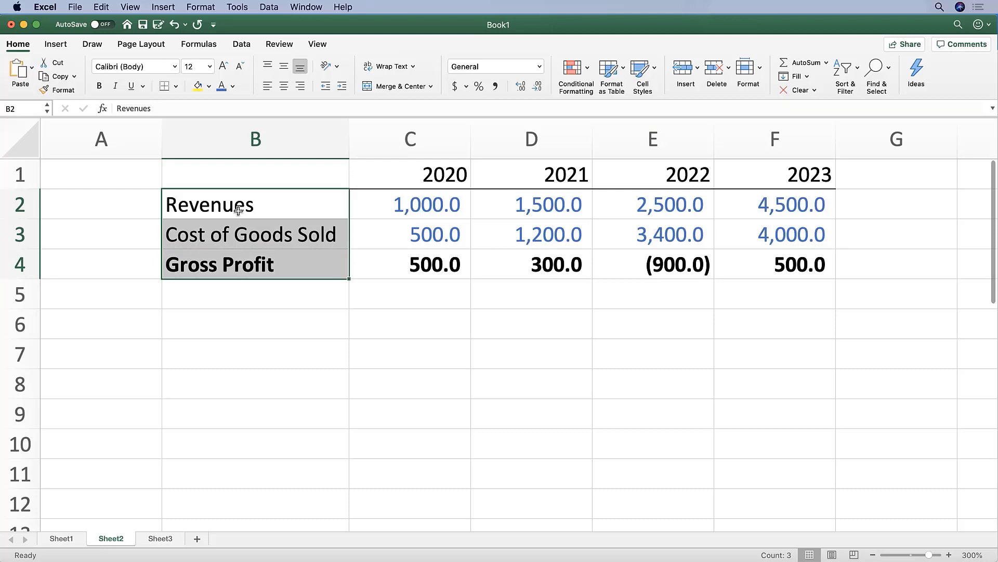
{"action": "key", "text": "super+c"}
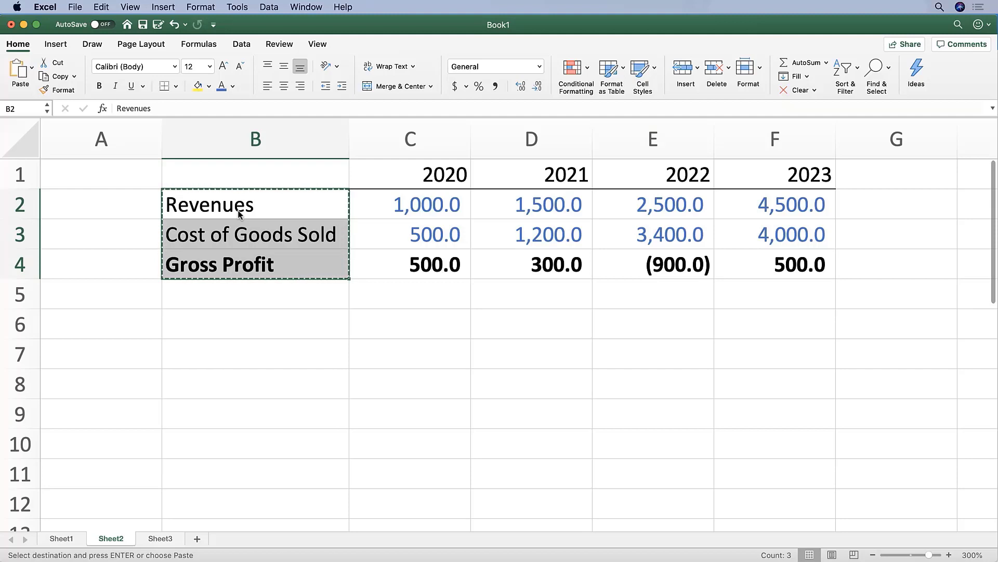
Paste the three labels into Sheet3 B2:B4 and autofit column B to fit them
{"action": "key", "text": "alt+Right"}
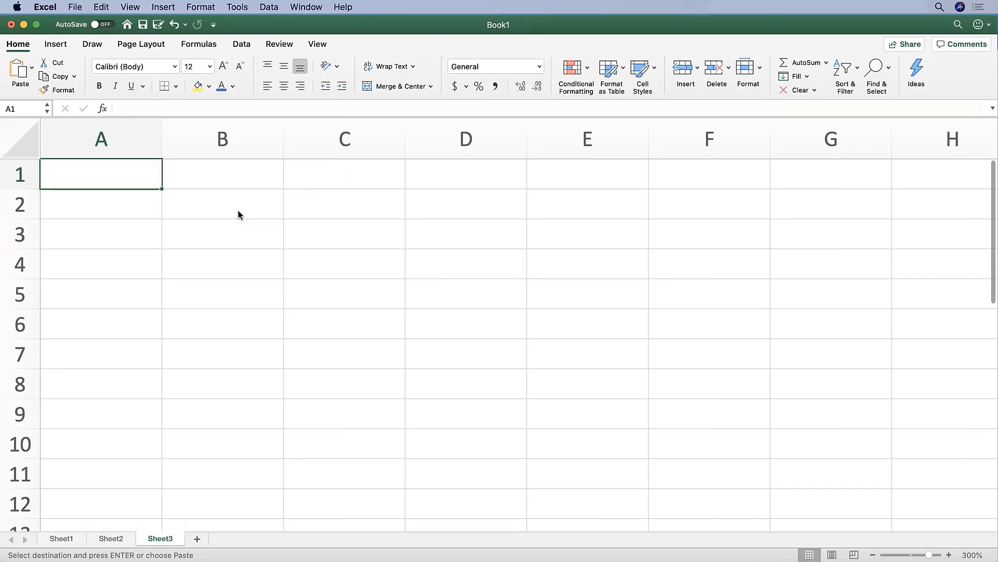
{"action": "key", "text": "Down"}
{"action": "key", "text": "Right"}
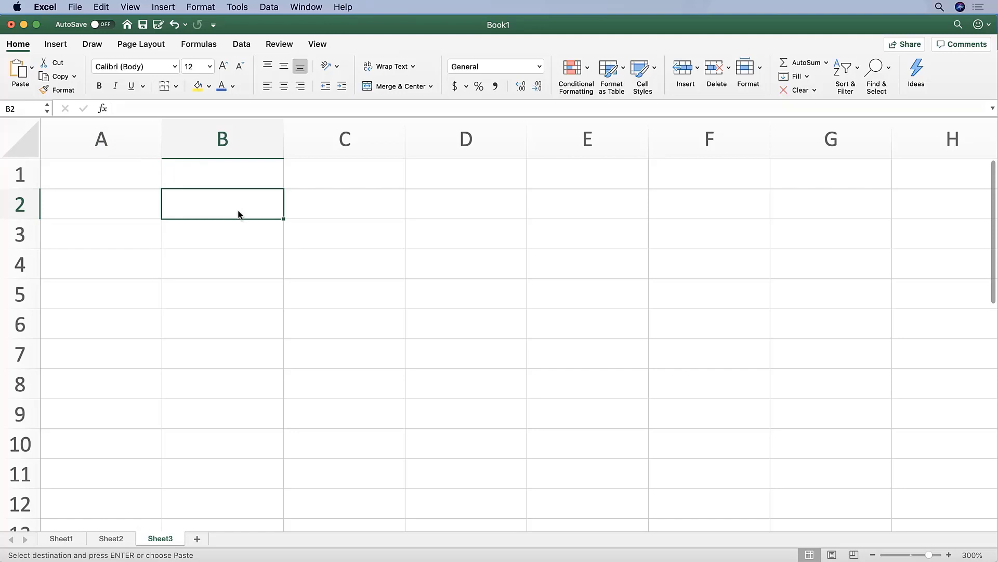
{"action": "key", "text": "super+v"}
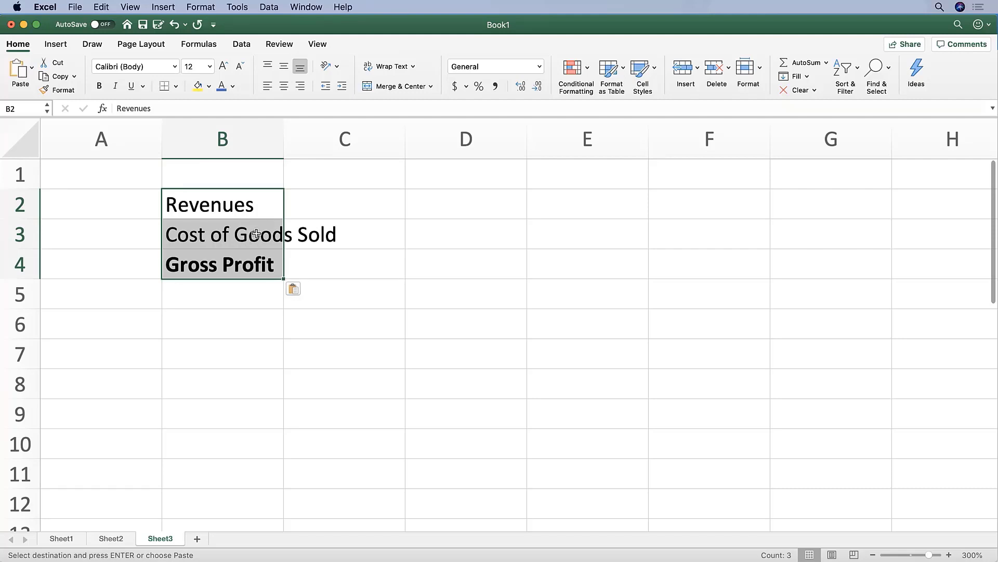
{"action": "double_click", "coordinate": [281, 129]}
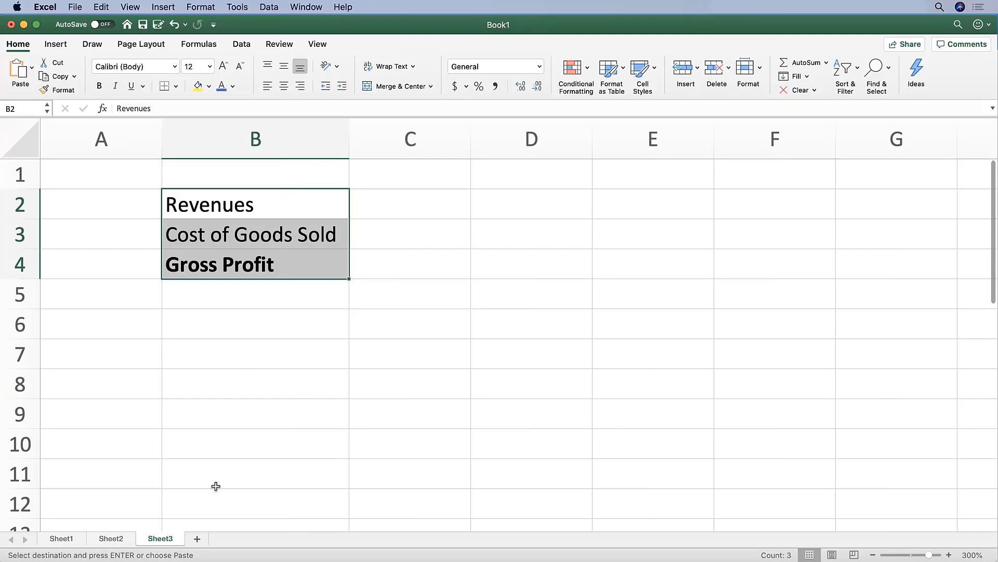
Copy the years 2020–2023 from Sheet2 C1:F1 and paste them into Sheet3 C1:F1
{"action": "left_click", "coordinate": [111, 539]}
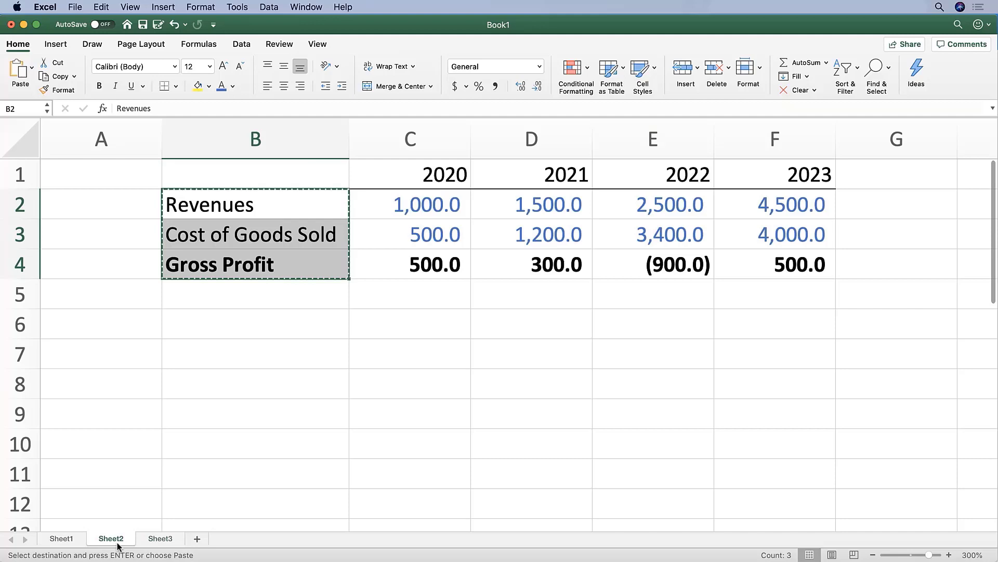
{"action": "left_click", "coordinate": [410, 173]}
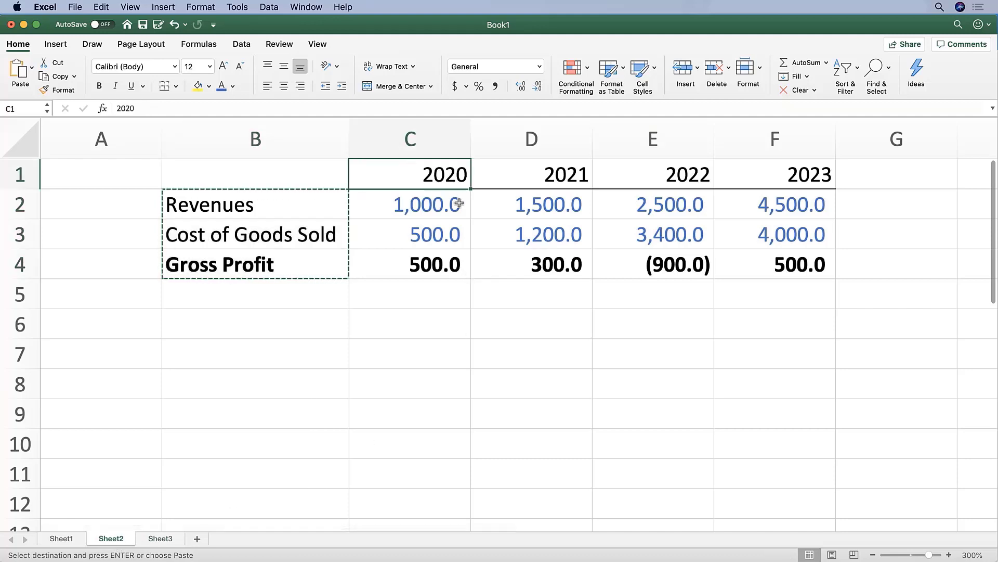
{"action": "key", "text": "cmd+shift+Right"}
{"action": "key", "text": "cmd+c"}
{"action": "key", "text": "alt+Right"}
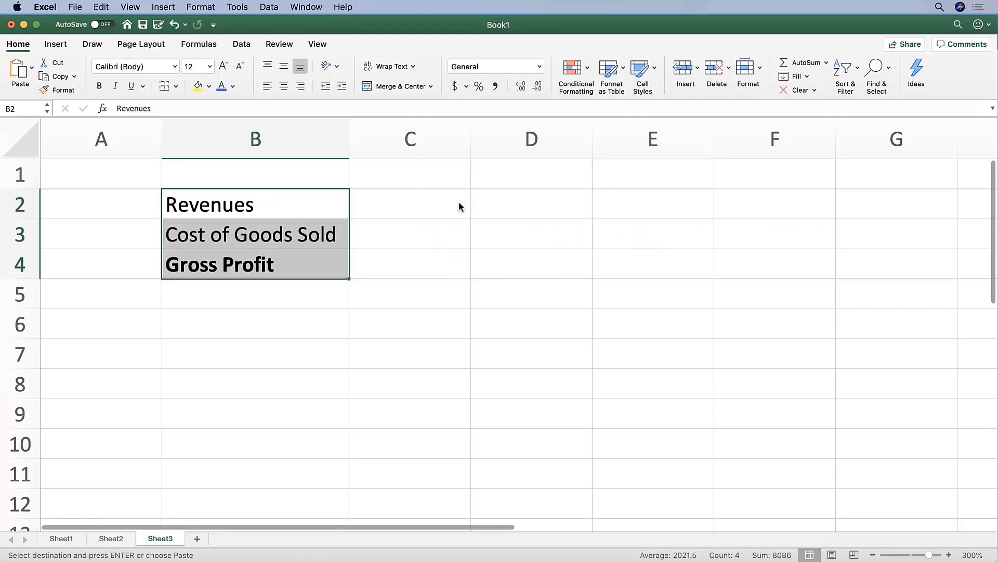
{"action": "key", "text": "Up"}
{"action": "key", "text": "Right"}
{"action": "key", "text": "cmd+v"}
Move to Sheet3's 2020 Revenues cell C2 and review the Sheet1 and Sheet2 statements
{"action": "key", "text": "Left"}
{"action": "key", "text": "Right"}
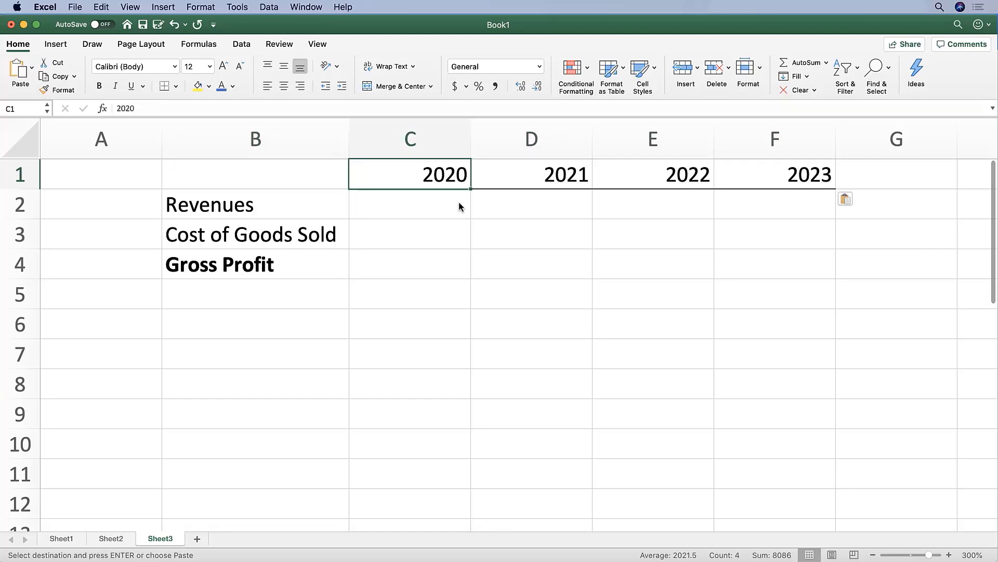
{"action": "key", "text": "Left"}
{"action": "key", "text": "Left"}
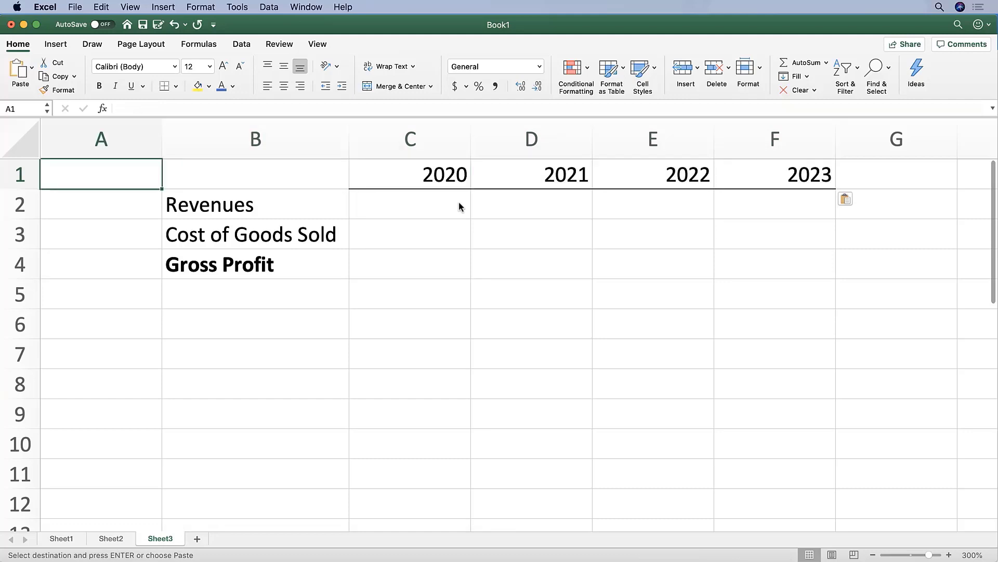
{"action": "key", "text": "Down"}
{"action": "key", "text": "Right"}
{"action": "key", "text": "Right"}
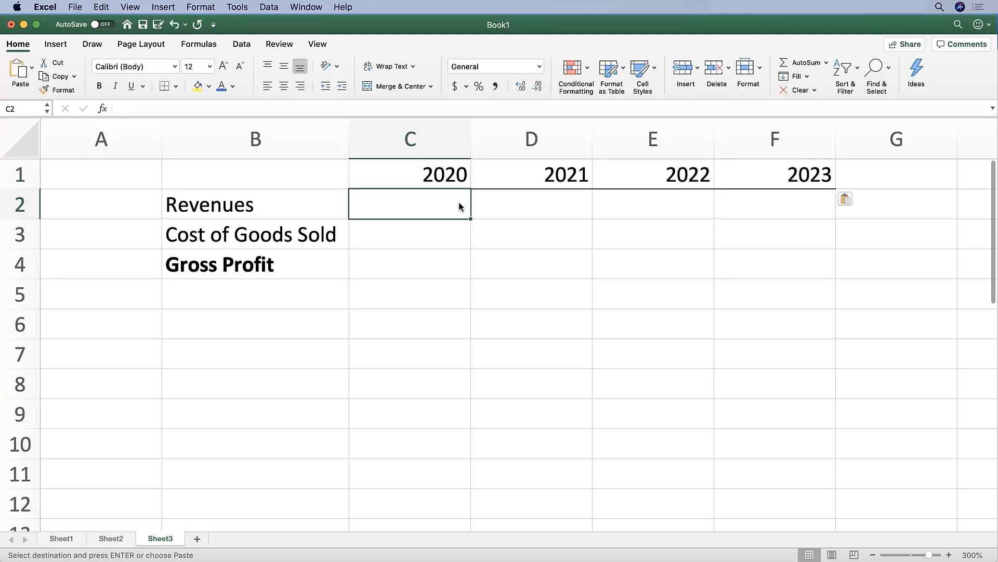
{"action": "left_click", "coordinate": [62, 539]}
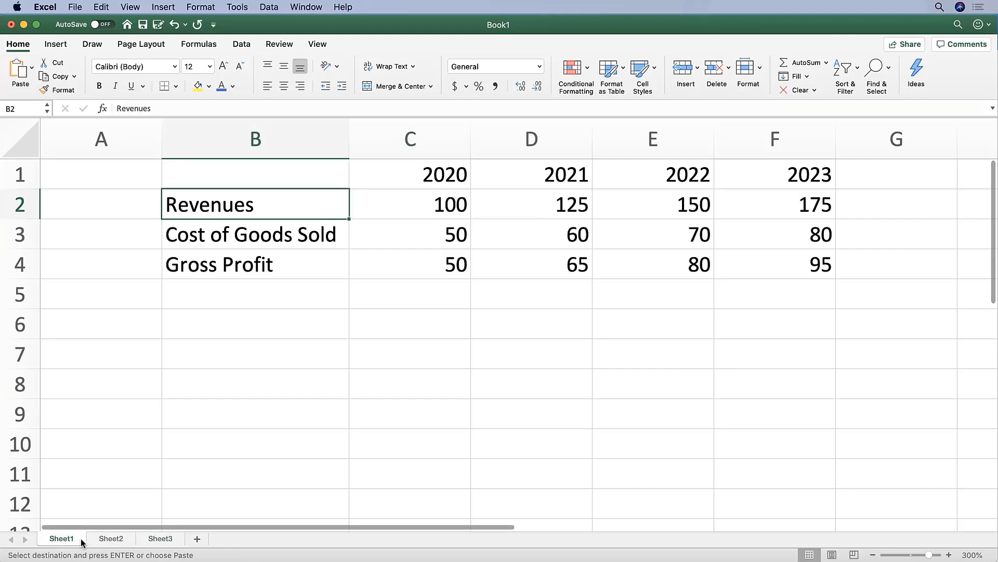
{"action": "left_click", "coordinate": [111, 538]}
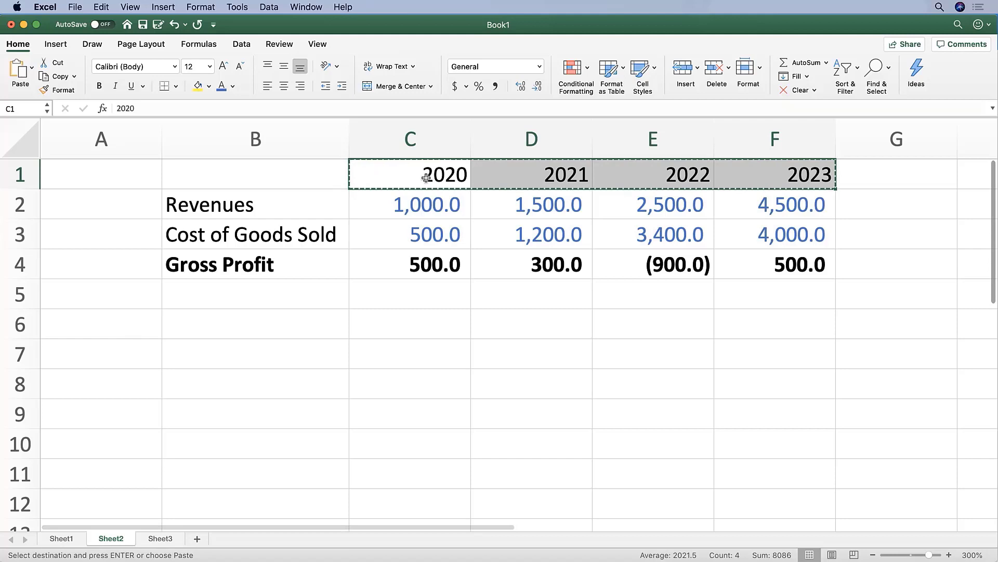
Start a formula in Sheet3 C2 referencing Sheet1's 2020 revenue
{"action": "left_click", "coordinate": [159, 539]}
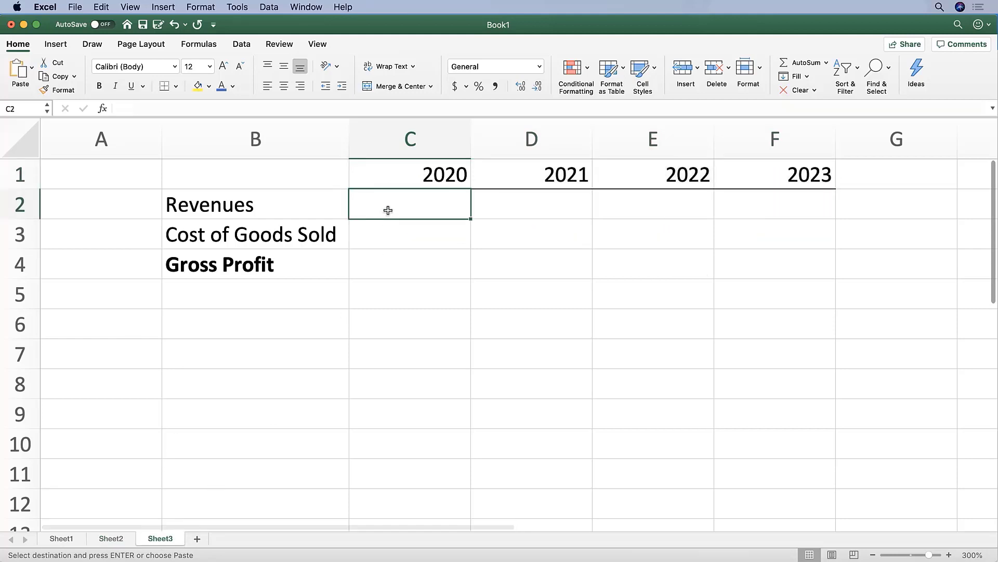
{"action": "type", "text": "="}
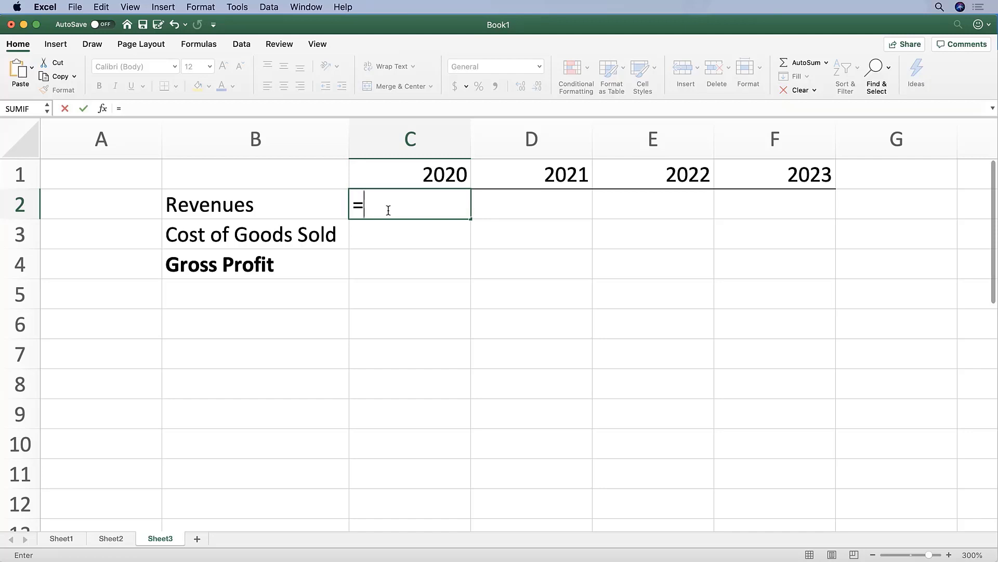
{"action": "key", "text": "ctrl+Page_Up"}
{"action": "key", "text": "ctrl+Page_Up"}
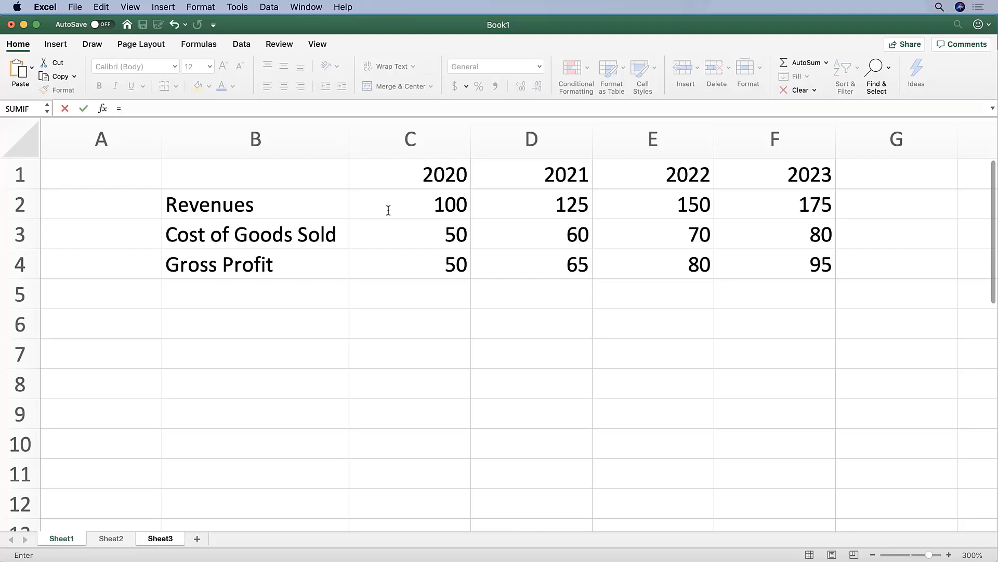
{"action": "key", "text": "Down"}
{"action": "key", "text": "Right"}
{"action": "key", "text": "Right"}
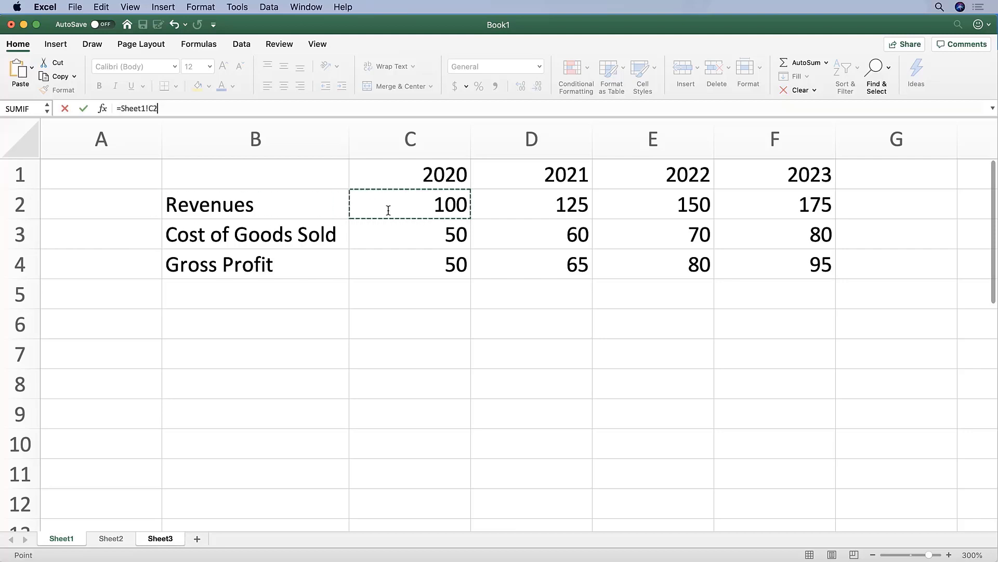
{"action": "key", "text": "Up"}
{"action": "key", "text": "Down"}
{"action": "type", "text": "+"}
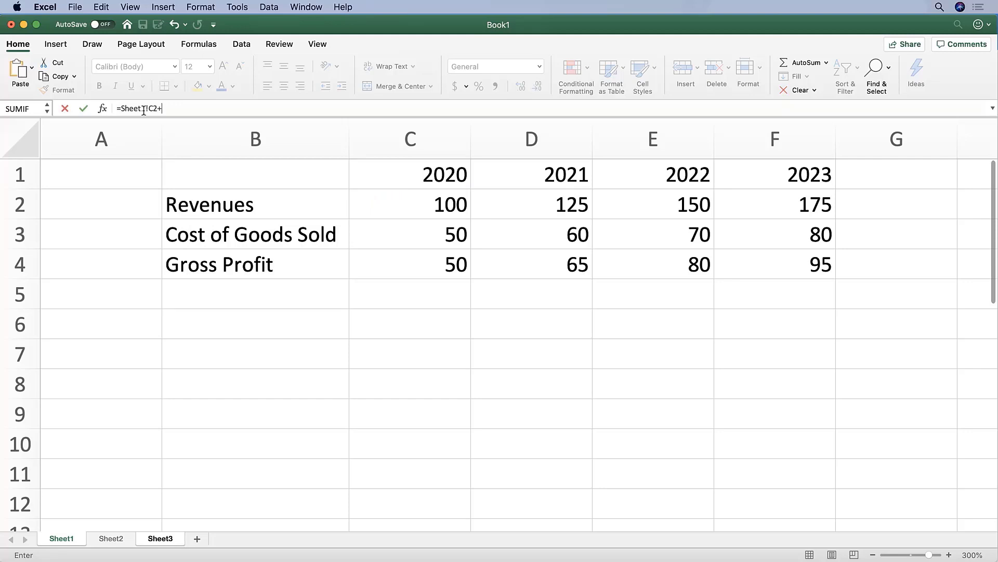
Add Sheet2's 2020 revenue and commit the formula, giving 1100 in Sheet3 C2
{"action": "key", "text": "ctrl+Page_Down"}
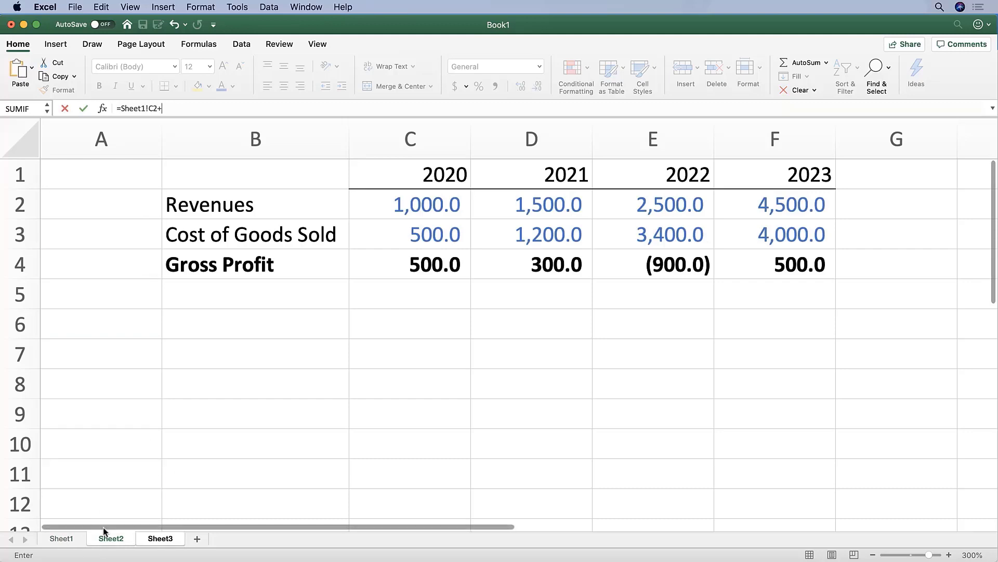
{"action": "key", "text": "Up"}
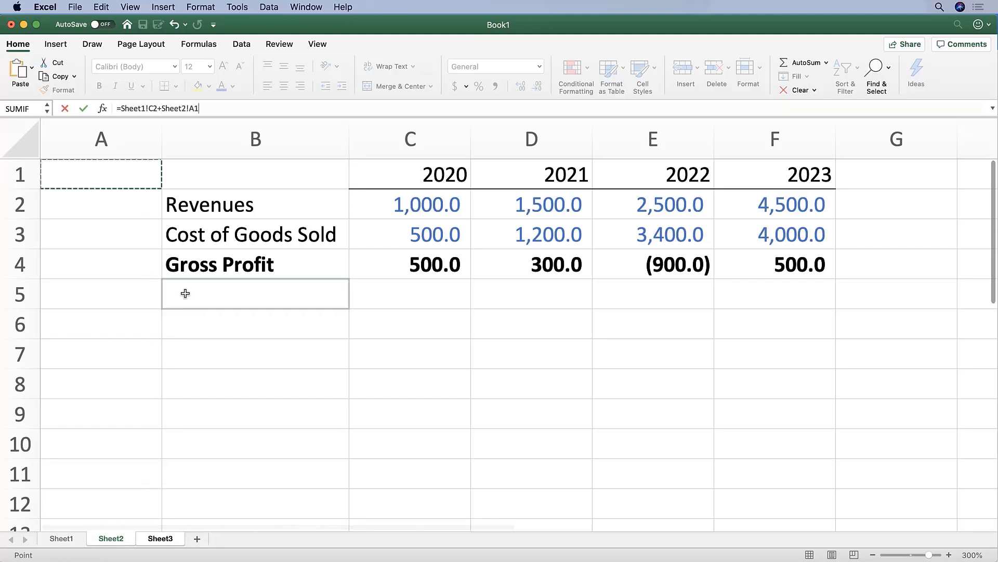
{"action": "key", "text": "Down"}
{"action": "key", "text": "Right"}
{"action": "key", "text": "Right"}
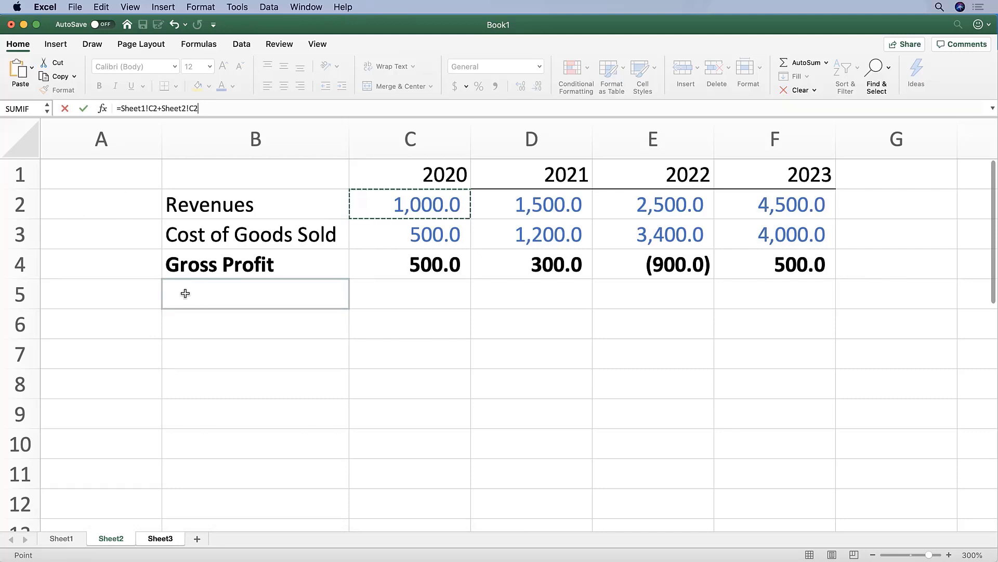
{"action": "key", "text": "Return"}
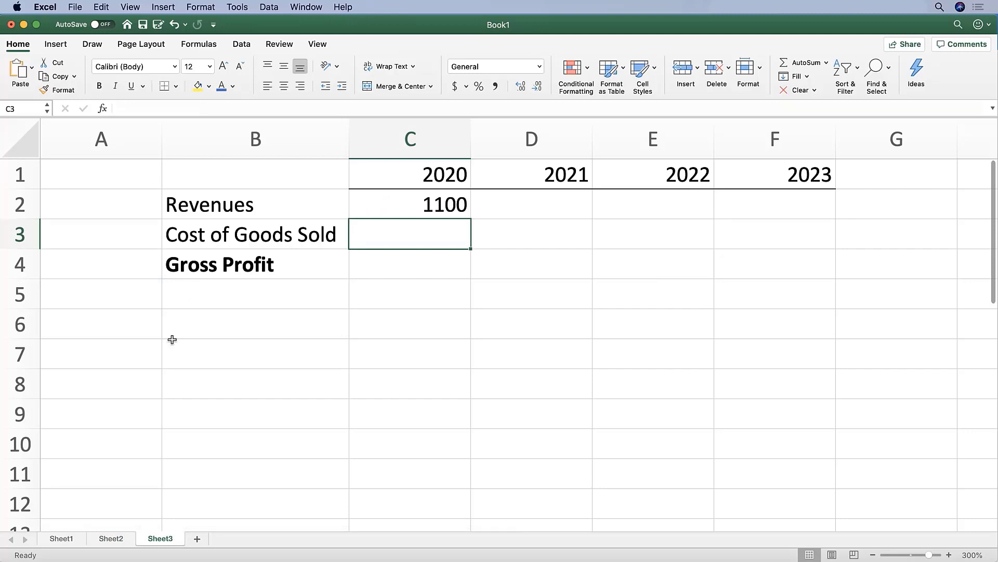
Copy the 2020 revenue formula across Revenues and Cost of Goods Sold for 2020–2023 (C2:F3)
{"action": "key", "text": "Up"}
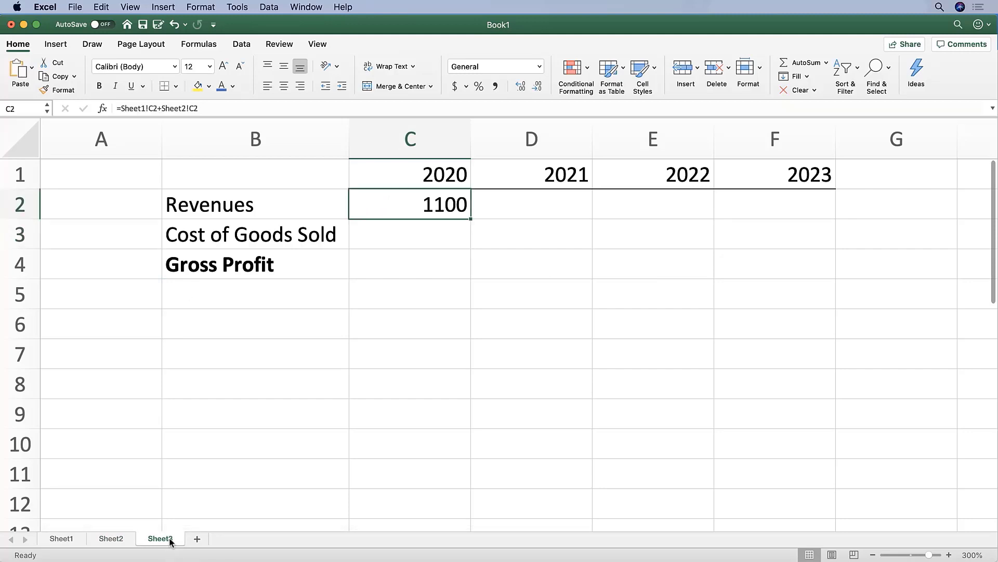
{"action": "double_click", "coordinate": [410, 204]}
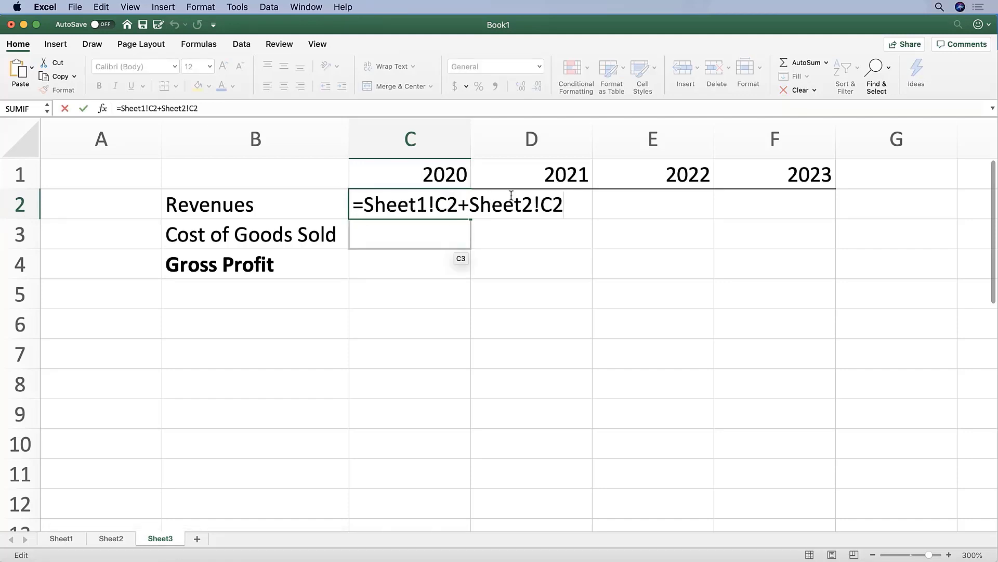
{"action": "left_click", "coordinate": [558, 197]}
{"action": "key", "text": "ctrl+Return"}
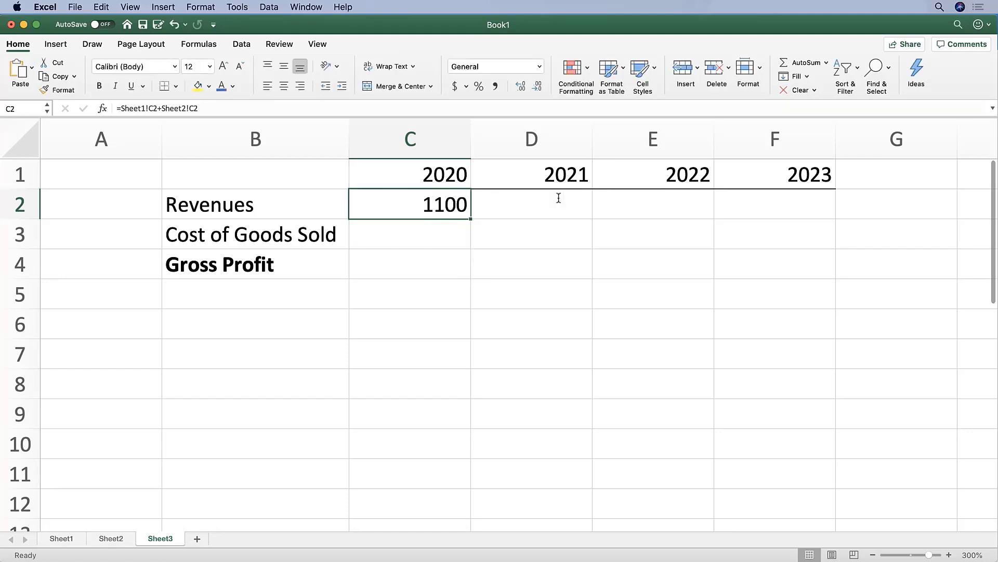
{"action": "key", "text": "ctrl+c"}
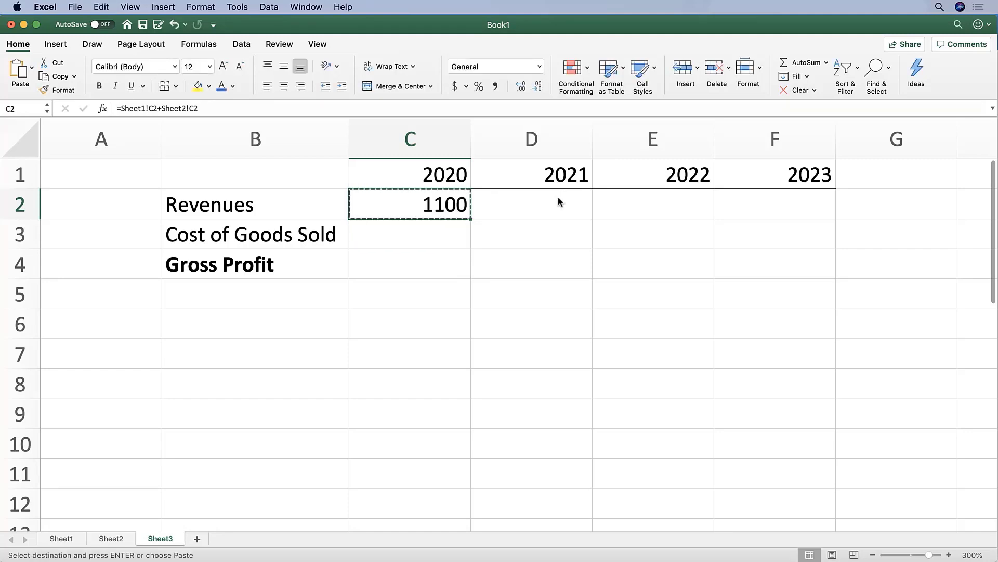
{"action": "key", "text": "shift+Down"}
{"action": "key", "text": "shift+Right"}
{"action": "key", "text": "shift+Right"}
{"action": "key", "text": "shift+Right"}
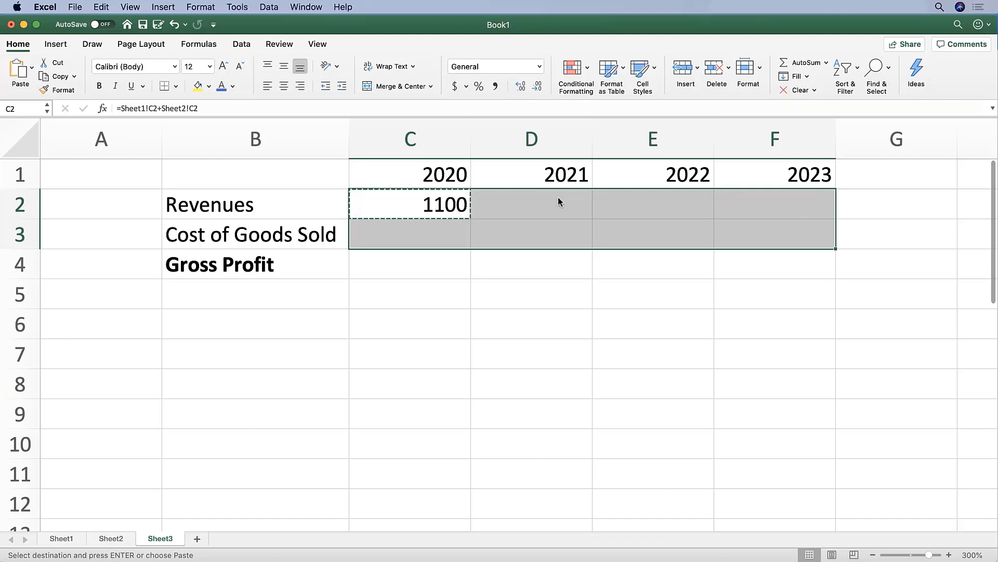
{"action": "key", "text": "ctrl+v"}
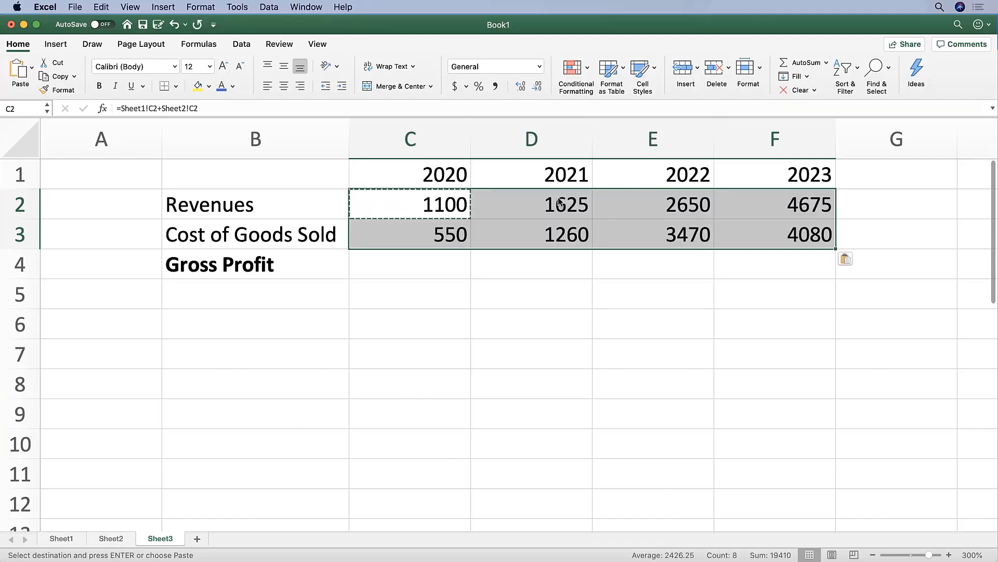
Check the pasted Sheet1-plus-Sheet2 formulas along the Revenues row
{"action": "key", "text": "shift+Up"}
{"action": "key", "text": "shift+Left"}
{"action": "key", "text": "shift+Left"}
{"action": "key", "text": "shift+Left"}
{"action": "key", "text": "Tab"}
{"action": "key", "text": "ctrl+u"}
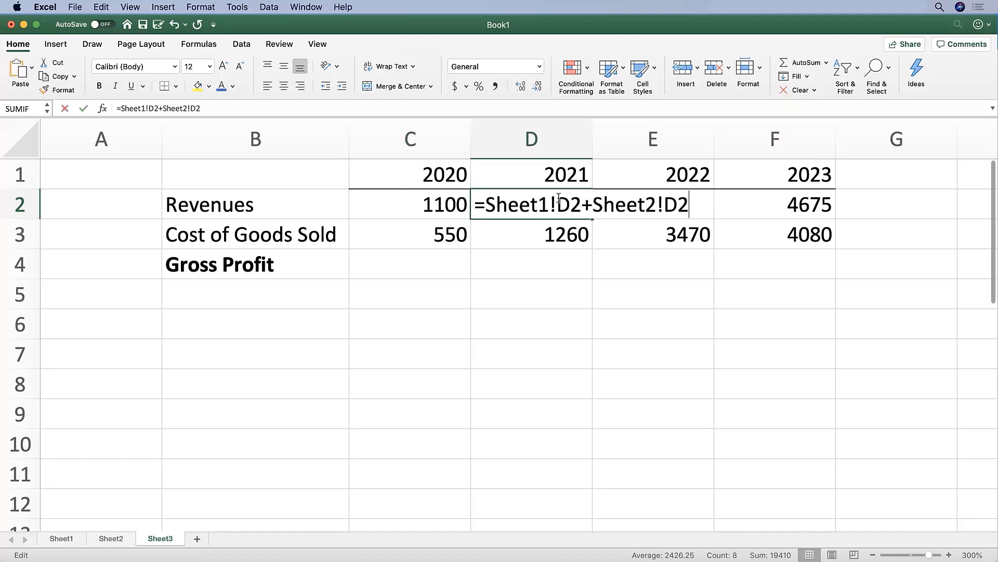
{"action": "key", "text": "Tab"}
{"action": "key", "text": "ctrl+u"}
{"action": "key", "text": "Escape"}
{"action": "key", "text": "Tab"}
{"action": "key", "text": "ctrl+u"}
Check the pasted formulas along the Cost of Goods Sold row back to 2020
{"action": "key", "text": "Return"}
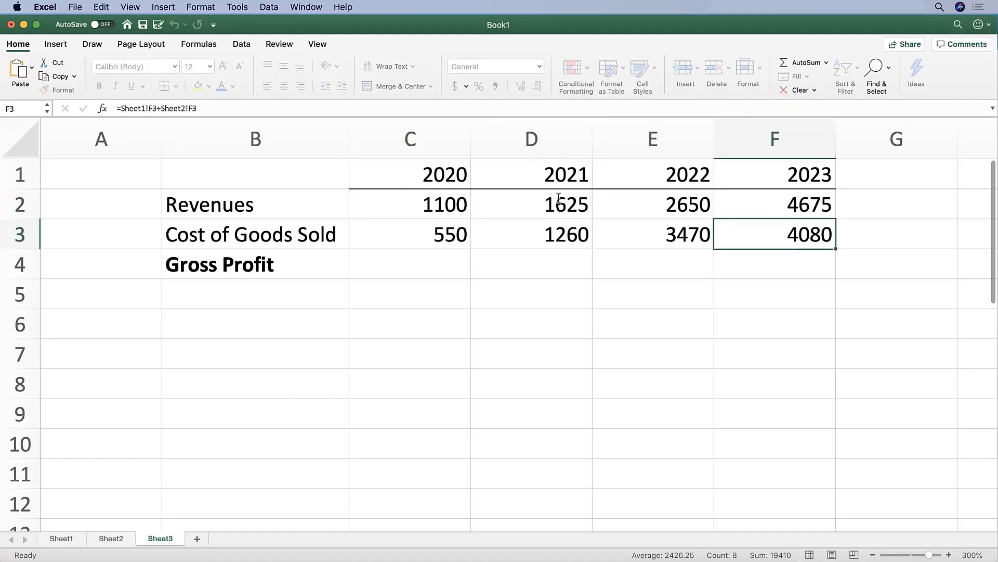
{"action": "key", "text": "shift+Tab"}
{"action": "key", "text": "ctrl+u"}
{"action": "key", "text": "Escape"}
{"action": "key", "text": "shift+Tab"}
{"action": "key", "text": "ctrl+u"}
{"action": "key", "text": "Escape"}
{"action": "key", "text": "shift+Tab"}
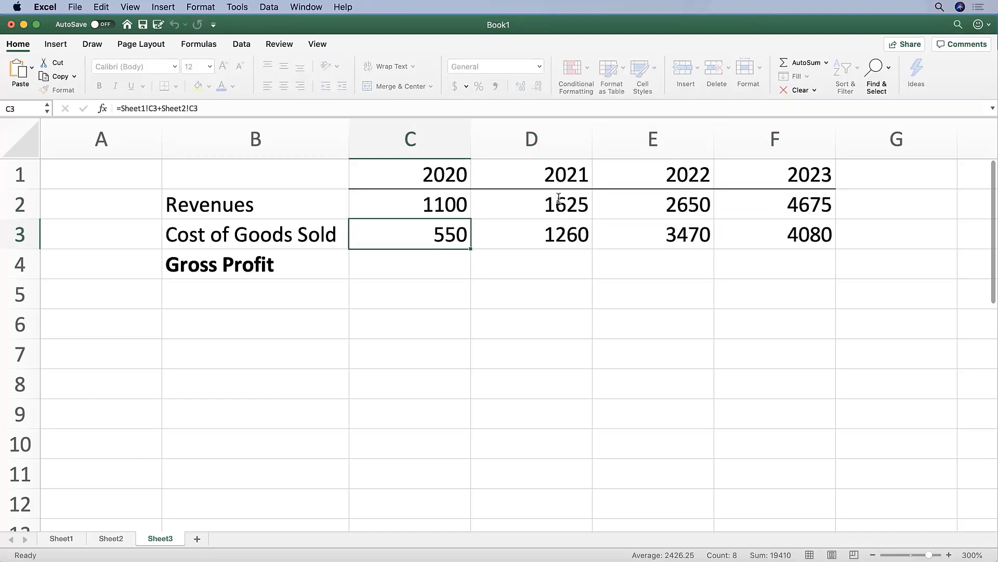
{"action": "key", "text": "ctrl+u"}
{"action": "key", "text": "Escape"}
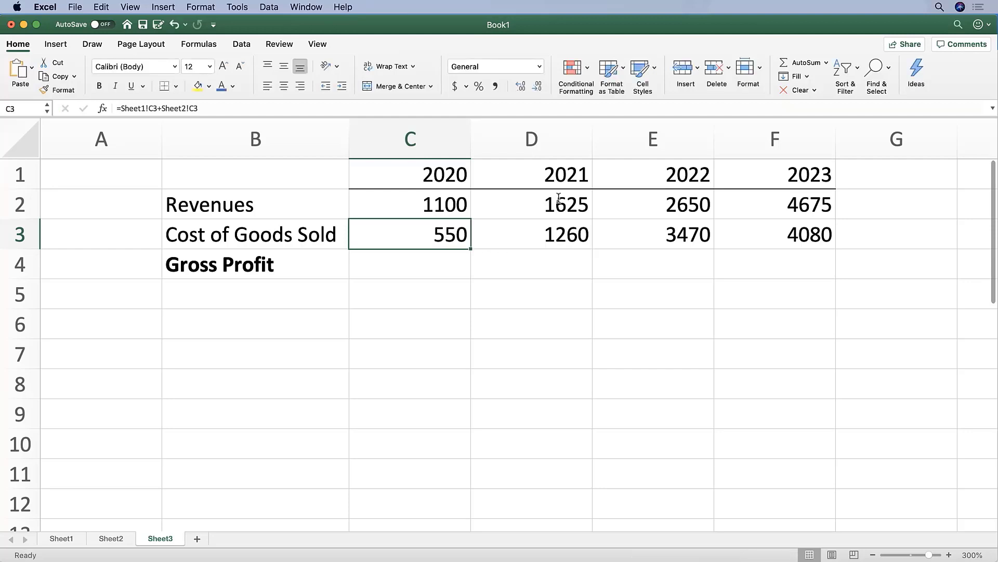
Copy Sheet2's Gross Profit formulas C4:F4 into Sheet3, showing 550.0, 365.0, (820.0), 595.0
{"action": "key", "text": "ctrl+Page_Up"}
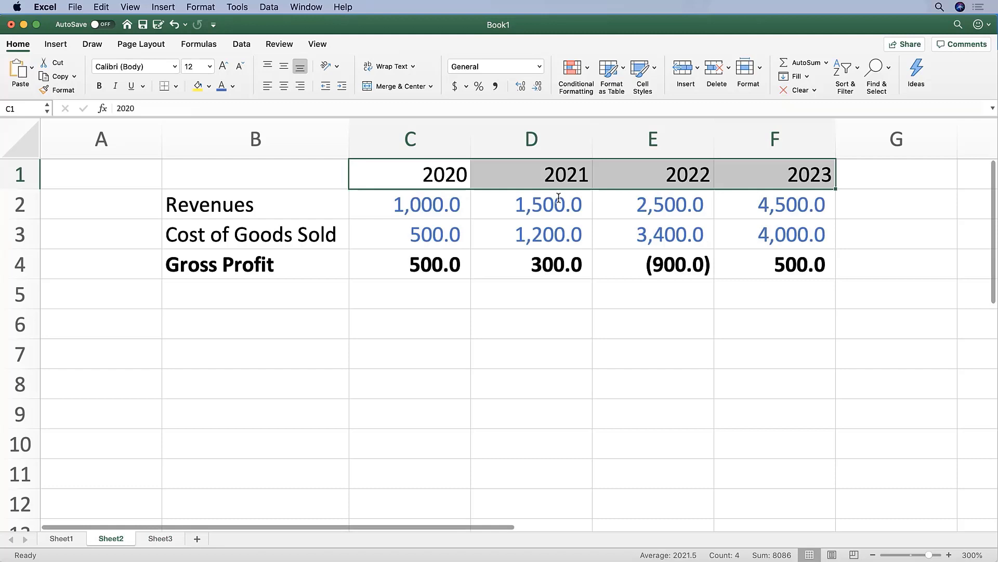
{"action": "key", "text": "Down"}
{"action": "key", "text": "Down"}
{"action": "key", "text": "Down"}
{"action": "key", "text": "shift+ctrl+Right"}
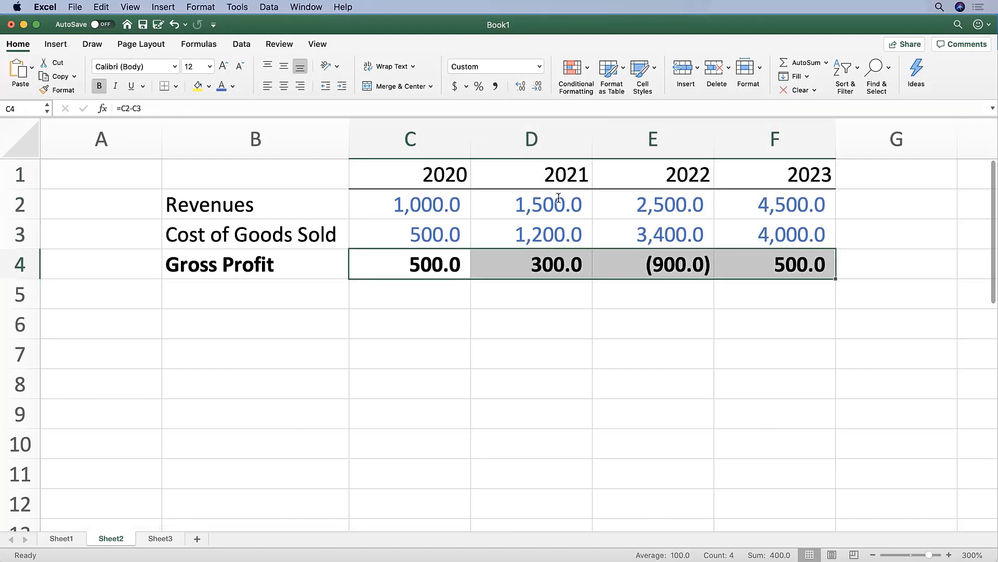
{"action": "key", "text": "ctrl+c"}
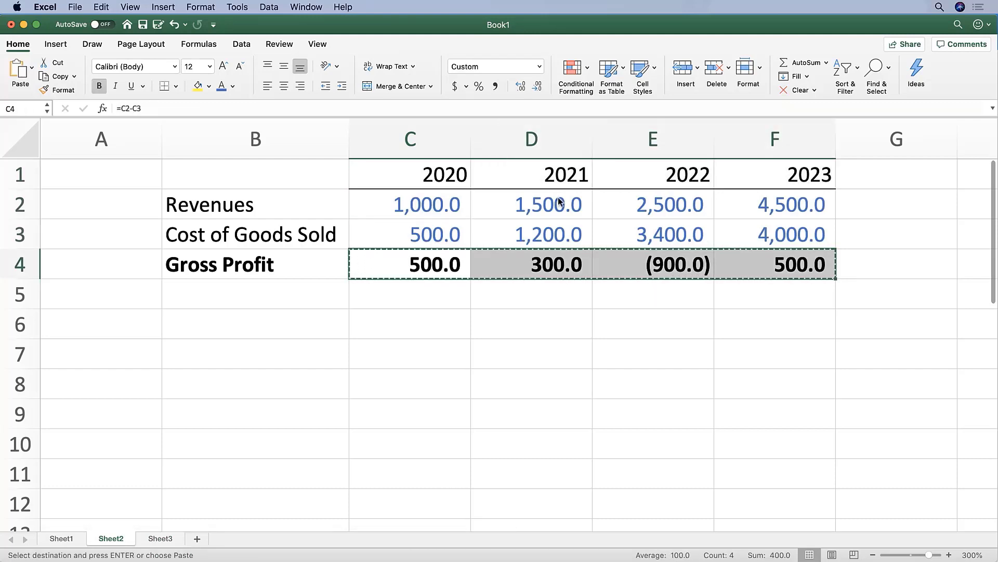
{"action": "key", "text": "ctrl+Page_Down"}
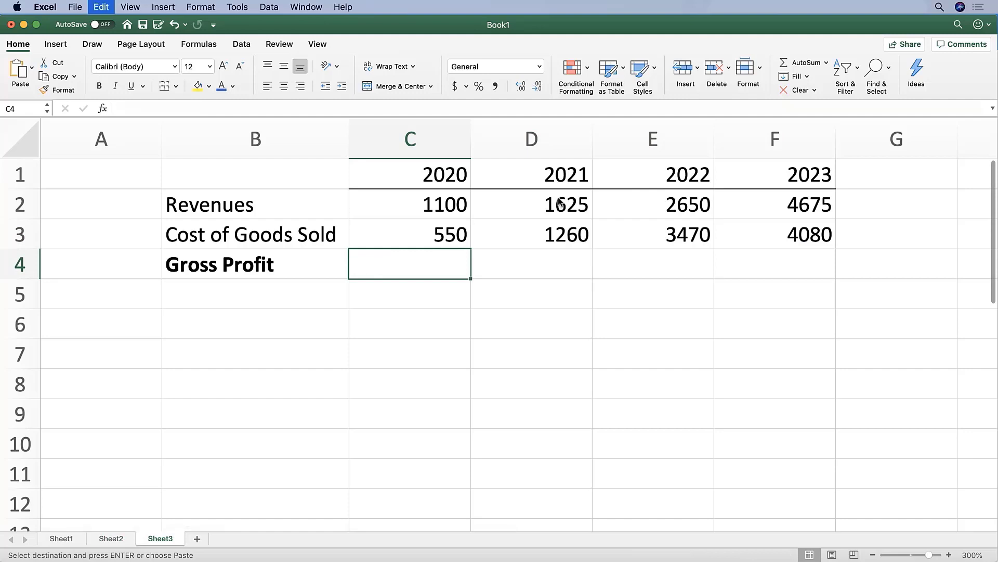
{"action": "key", "text": "ctrl+v"}
{"action": "key", "text": "ctrl+u"}
{"action": "key", "text": "ctrl+Return"}
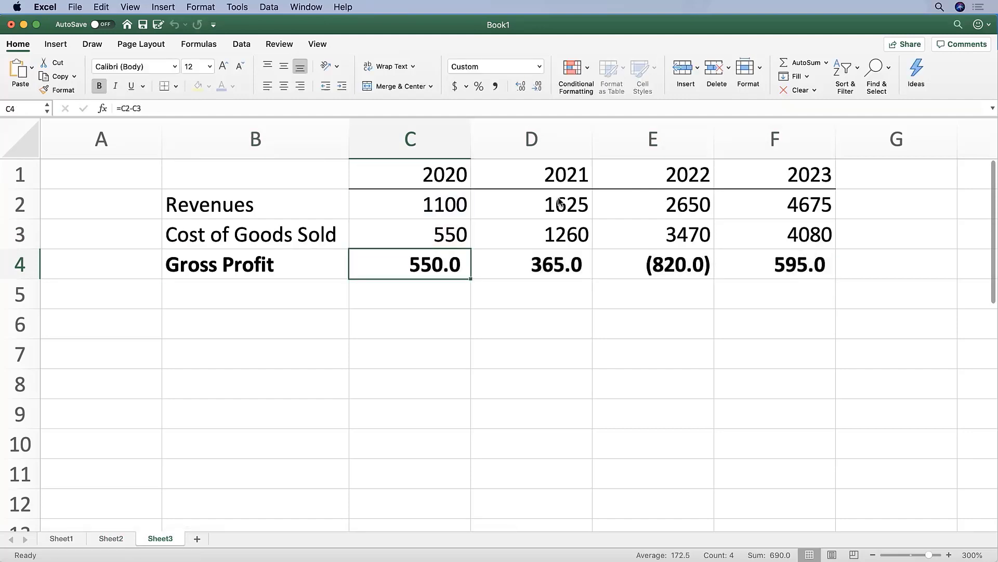